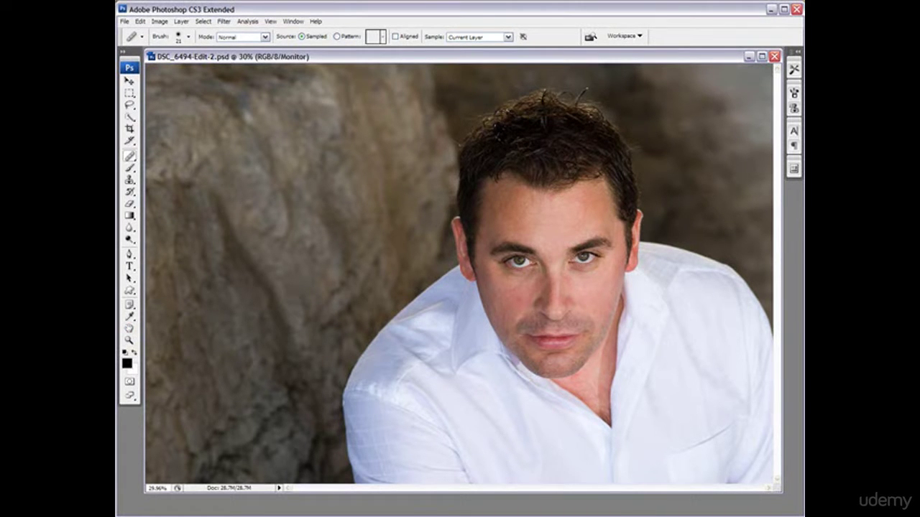
- Show the layers and duplicate the Background layer for retouching
key("F7")
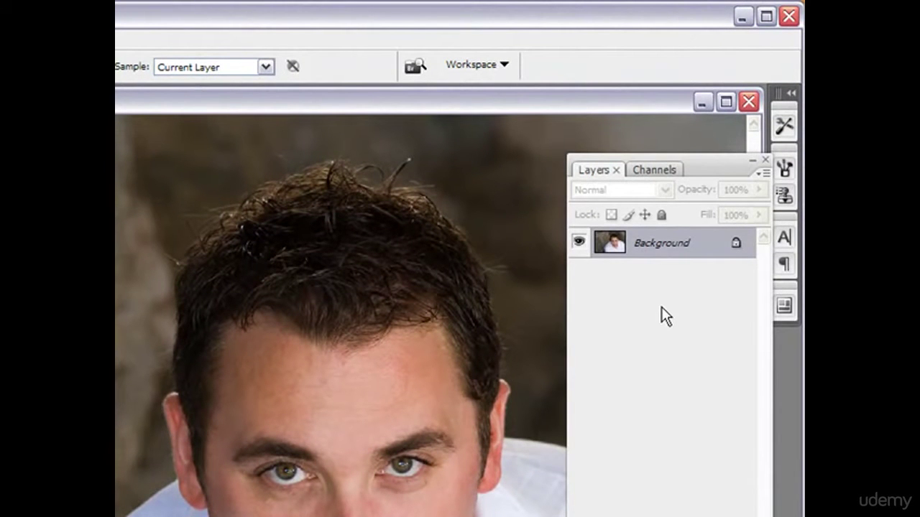
key("ctrl+j")
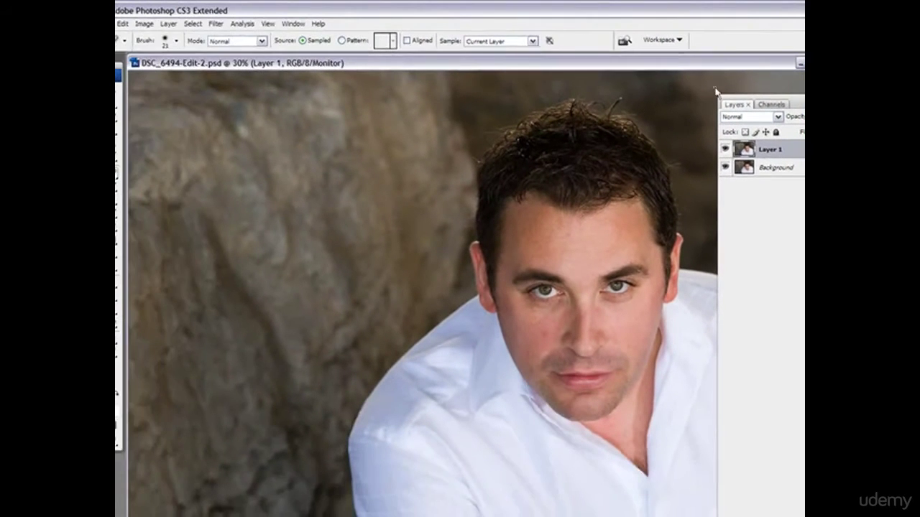
left_click(168, 23)
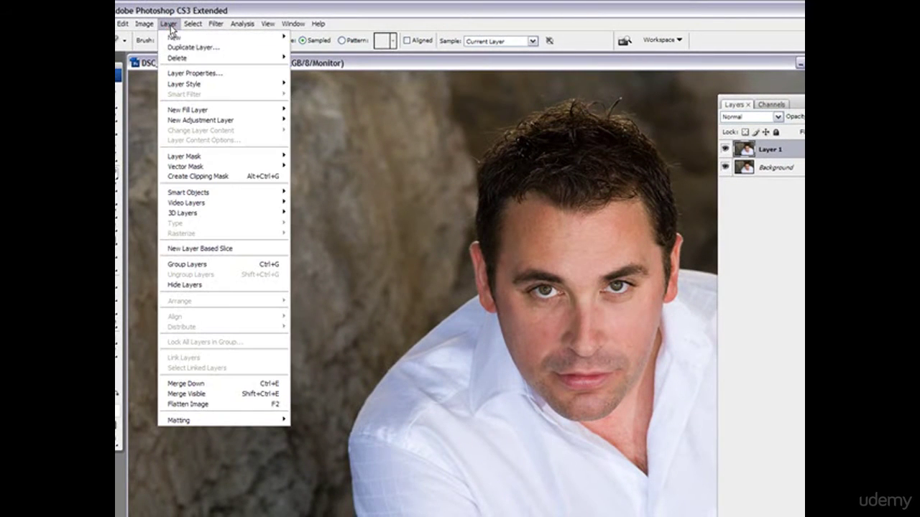
left_click(231, 10)
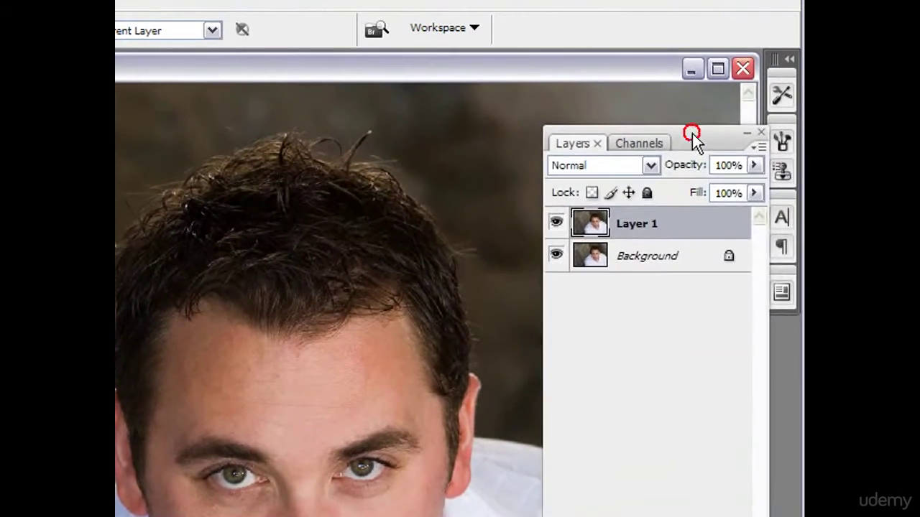
left_click(691, 134)
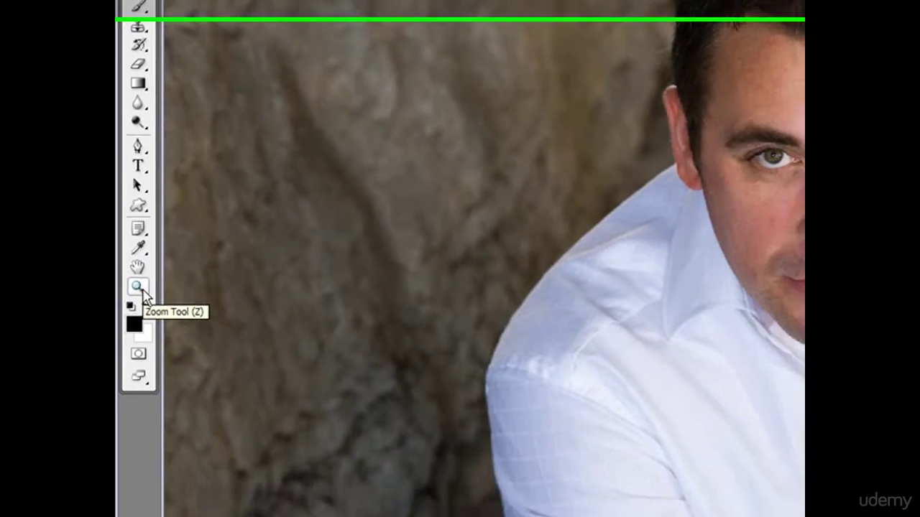
- Zoom the portrait to 100% and remove the blemishes on the image-left cheek with the Spot Healing Brush
left_click(140, 352)
left_click_drag(668, 505, 780, 509)
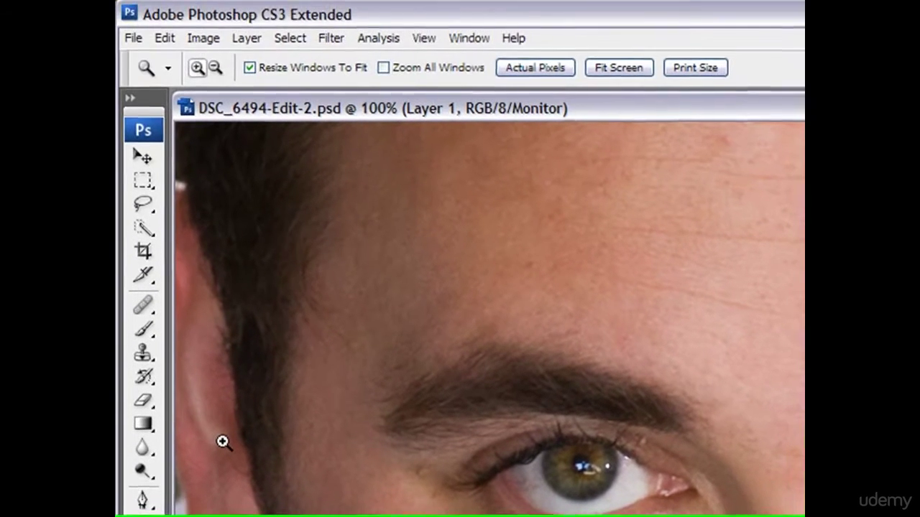
left_click(143, 309)
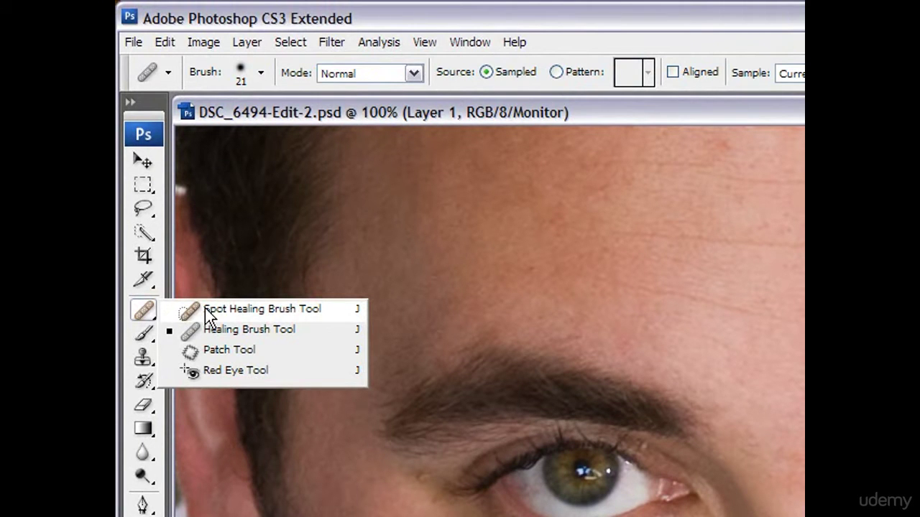
left_click(211, 310)
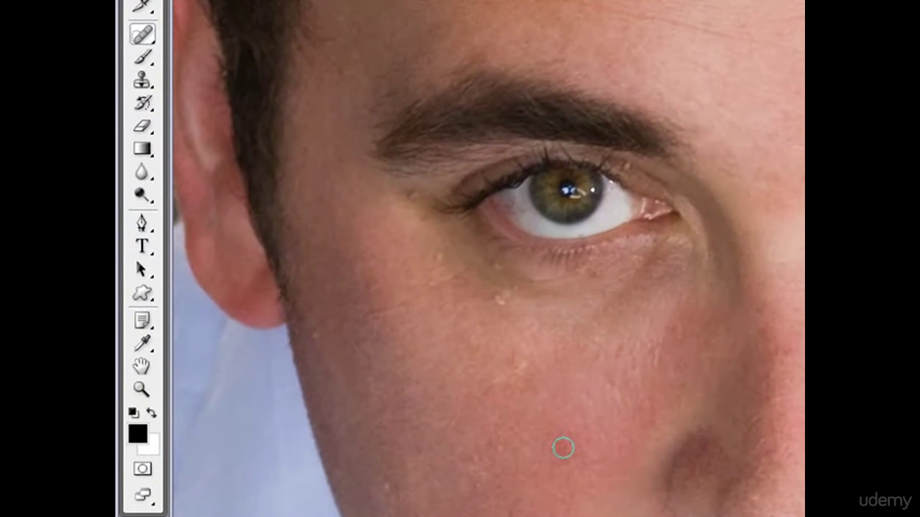
left_click(563, 443)
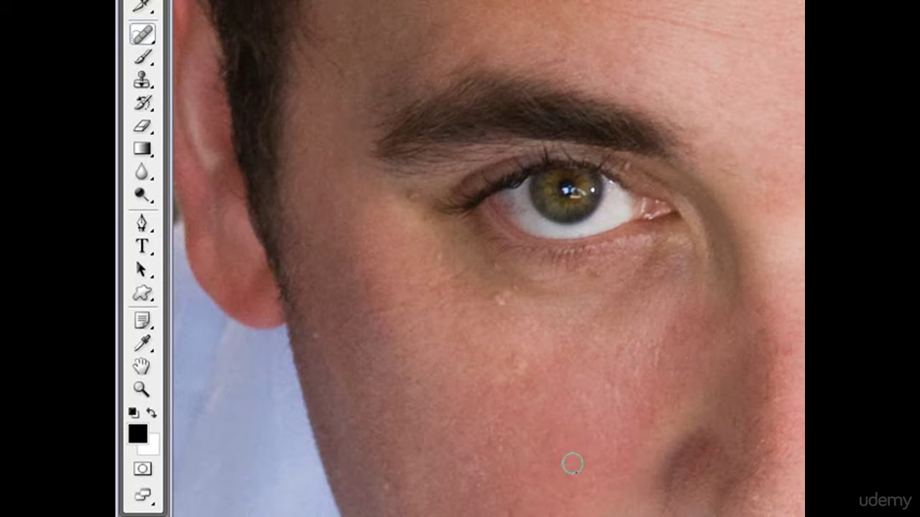
left_click(513, 371)
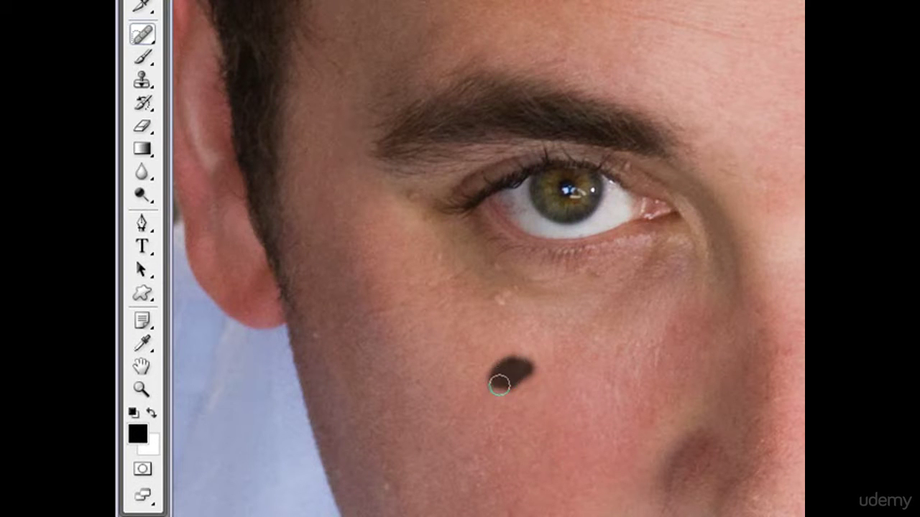
left_click_drag(513, 367, 534, 385)
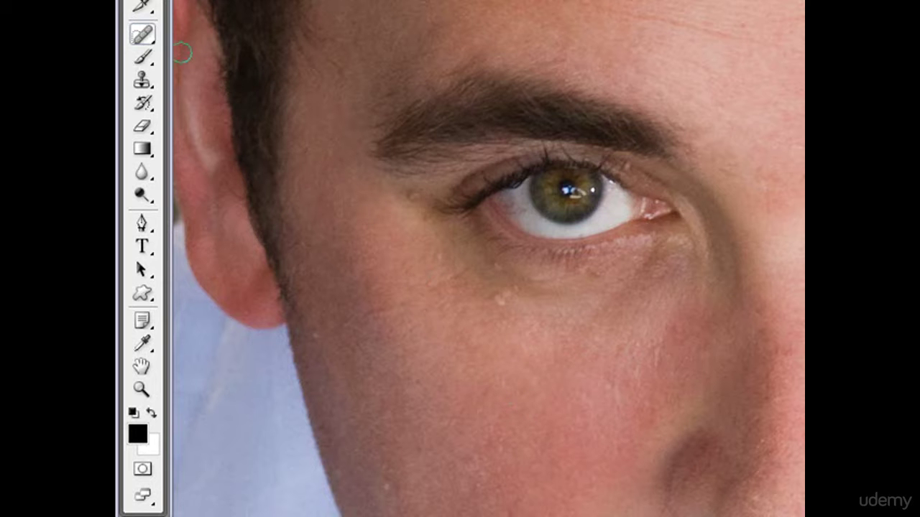
- Switch to the Healing Brush and heal a spot on the image-left cheek using nearby clean skin
left_click(144, 35)
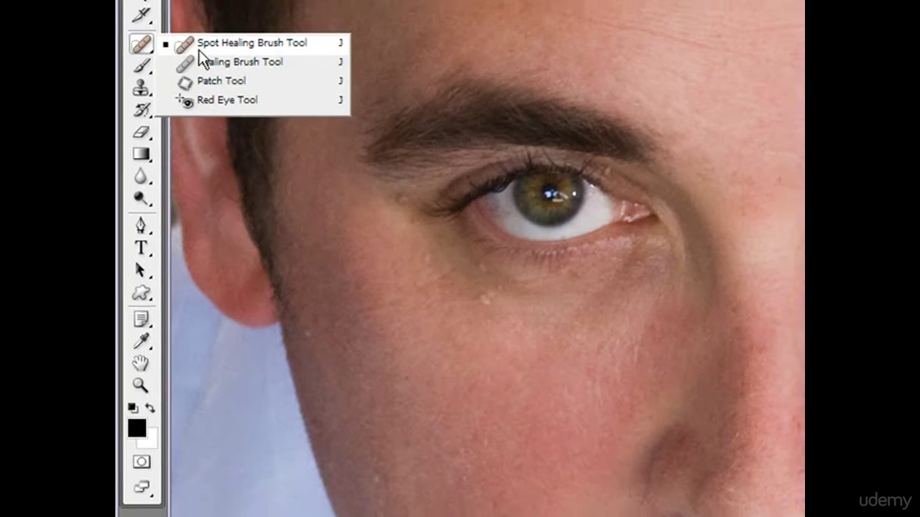
left_click(193, 57)
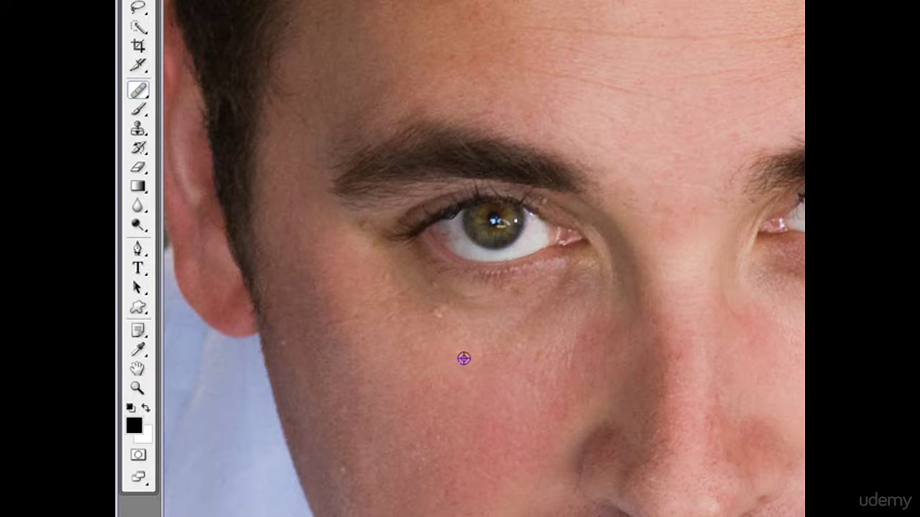
left_click(488, 411)
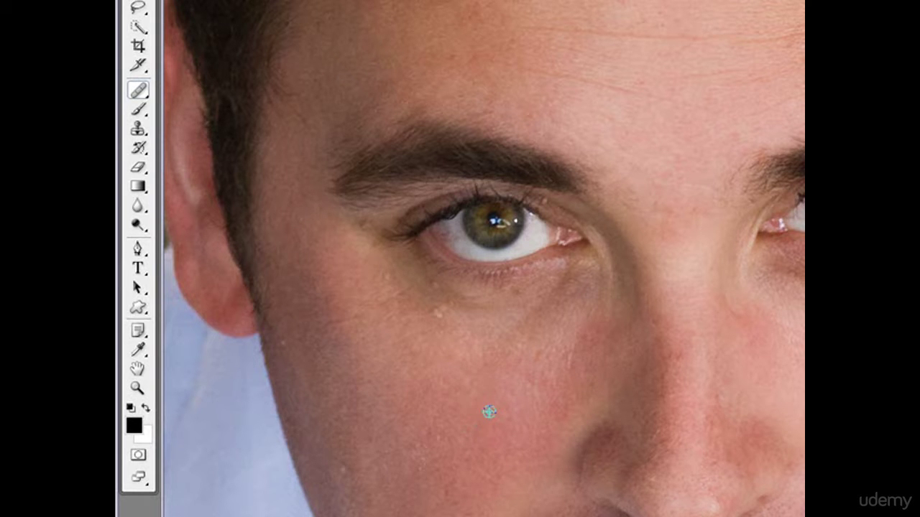
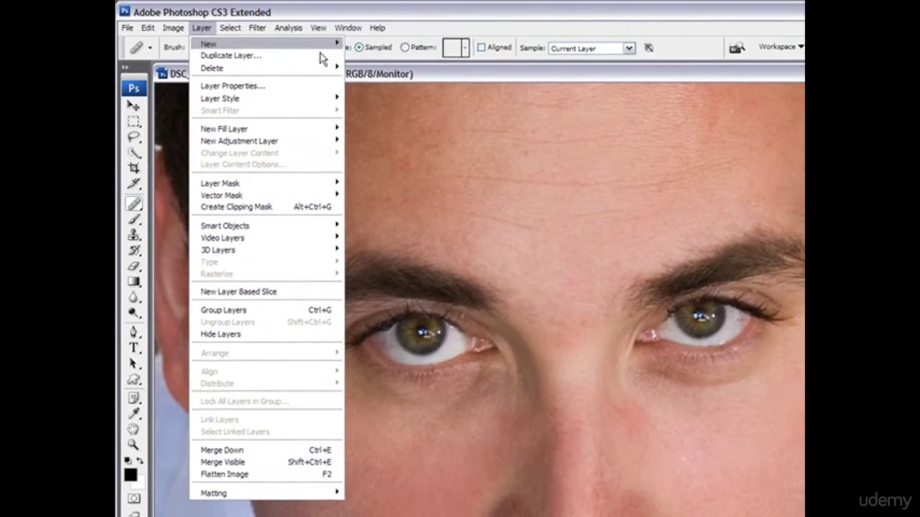
left_click(361, 12)
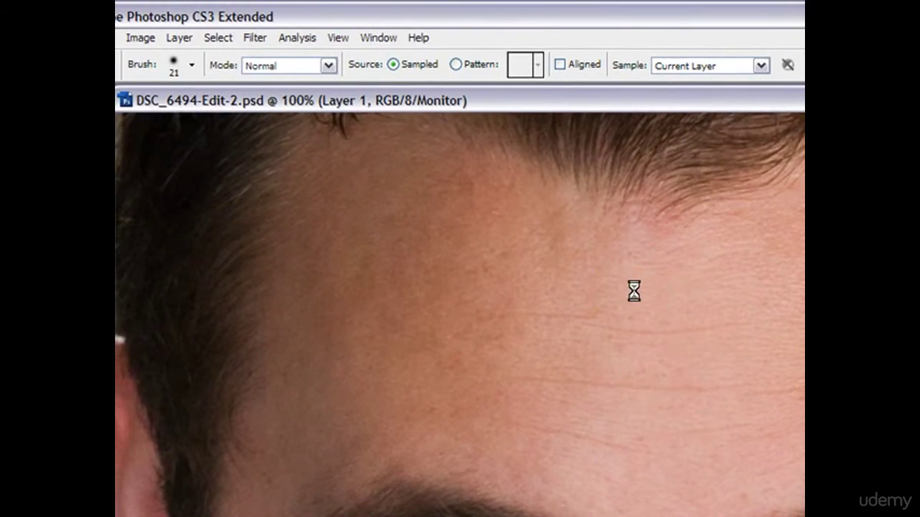
- Heal the uppermost forehead wrinkle with the Healing Brush, sampling smooth skin close to it
left_click(548, 287, "alt")
left_click_drag(548, 309, 486, 318)
left_click(642, 304, "alt")
mouse_move(608, 322)
left_mouse_down()
mouse_move(694, 335)
mouse_move(648, 324)
left_mouse_up()
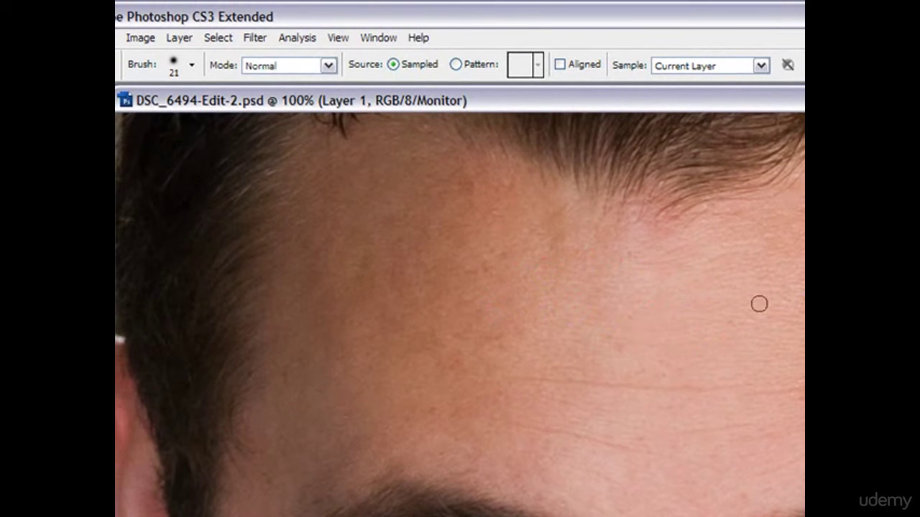
- Remove the middle and lower forehead wrinkles, resampling clean skin next to each line before healing it
left_click(634, 359, "alt")
mouse_move(655, 378)
left_mouse_down()
mouse_move(564, 377)
mouse_move(664, 381)
left_mouse_up()
left_click(732, 354, "alt")
mouse_move(582, 379)
left_mouse_down()
mouse_move(672, 360)
mouse_move(651, 377)
mouse_move(655, 356)
mouse_move(752, 342)
left_mouse_up()
left_click(529, 376, "alt")
mouse_move(553, 414)
left_mouse_down()
mouse_move(594, 405)
mouse_move(586, 407)
left_mouse_up()
left_click(441, 421, "alt")
mouse_move(433, 439)
left_mouse_down()
mouse_move(365, 408)
mouse_move(510, 437)
mouse_move(621, 380)
left_mouse_up()
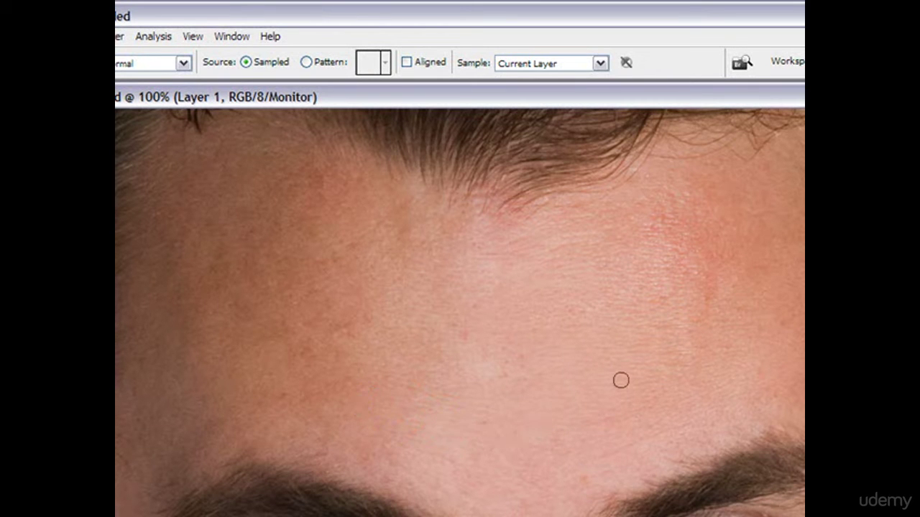
- Heal the remaining fine forehead lines above the inner end of the image-right eyebrow
left_click(616, 419, "alt")
left_click_drag(597, 444, 674, 422)
left_click_drag(610, 389, 644, 410)
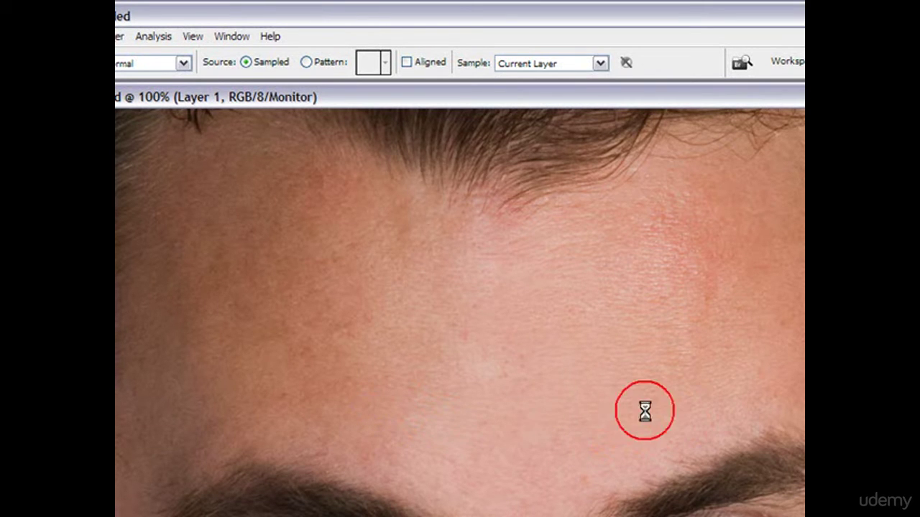
- Heal the creases beneath the middle of the image-right eye with skin sampled from the cheek just below
scroll(579, 419, "down", 5)
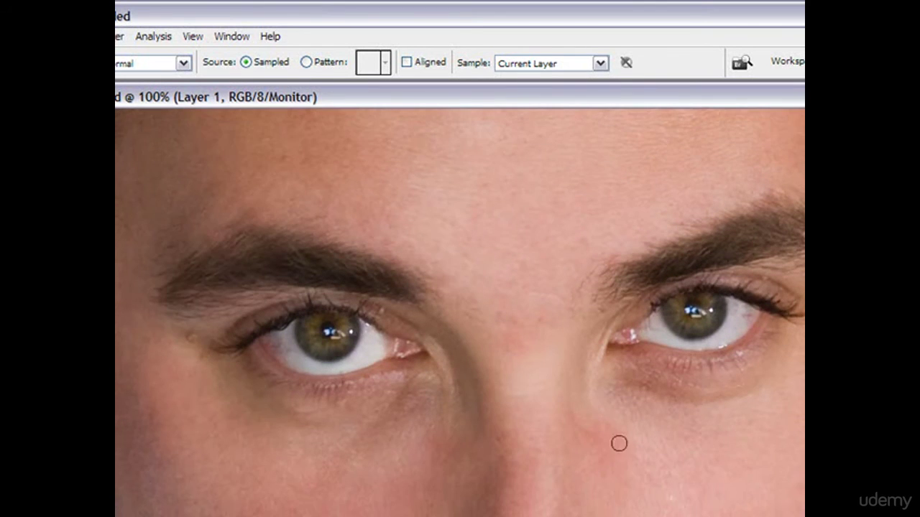
scroll(619, 443, "down", 2)
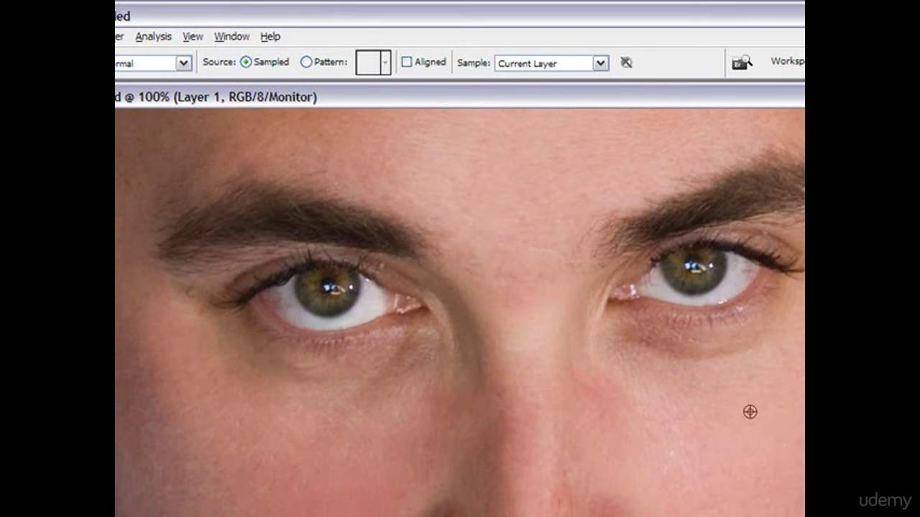
left_click(731, 379, "alt")
left_click_drag(713, 361, 703, 362)
left_click(711, 376, "alt")
left_click(682, 361)
left_click(676, 368)
left_click(694, 377, "alt")
left_click_drag(681, 357, 651, 354)
left_click(674, 367)
- Extend the healing beneath the image-right eye to the outer part of the bag and the cheek below it
left_click(727, 359)
left_click_drag(707, 359, 741, 353)
left_click(711, 372, "alt")
left_click(751, 374)
left_click(680, 388)
left_click(689, 378)
left_click(623, 354)
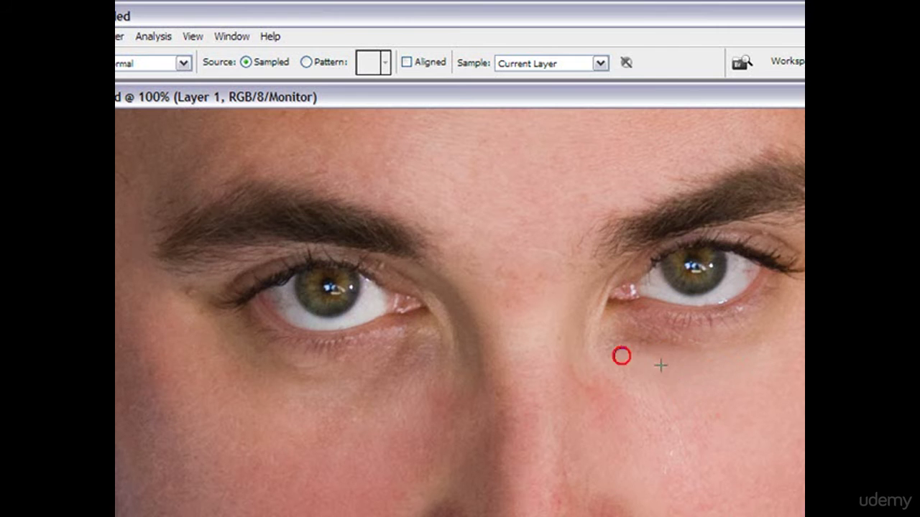
- Remove the dark crease beneath the inner corner of the image-right eye, beside the nose
left_click(672, 382, "alt")
left_click(618, 357)
left_click(696, 368, "alt")
left_click(668, 348)
left_click(631, 335)
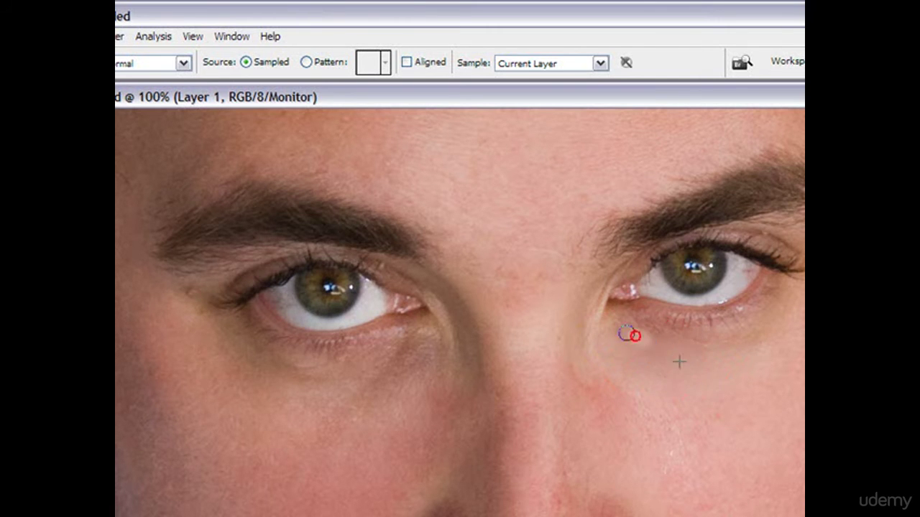
left_click(592, 337)
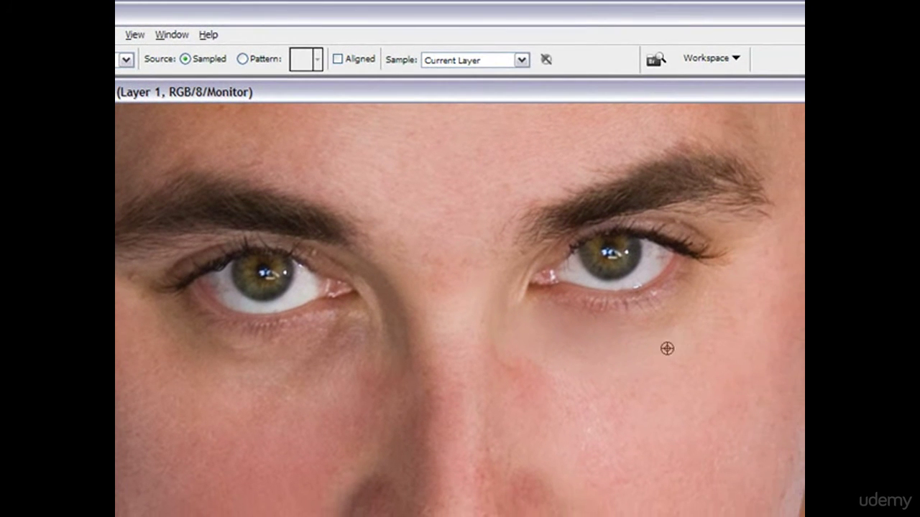
- Smooth the lines beneath the outer corner of the image-right eye with the Healing Brush
left_click(663, 324)
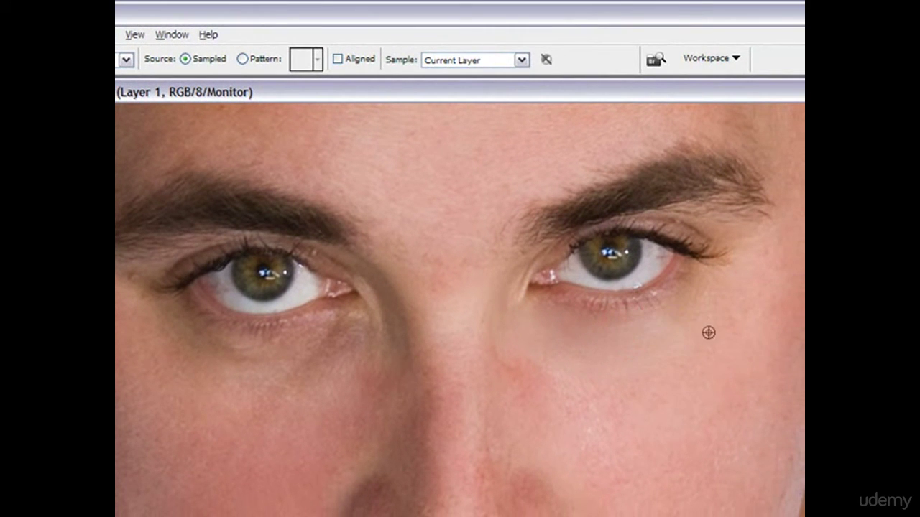
left_click(666, 352)
left_click(692, 312)
left_click(680, 308)
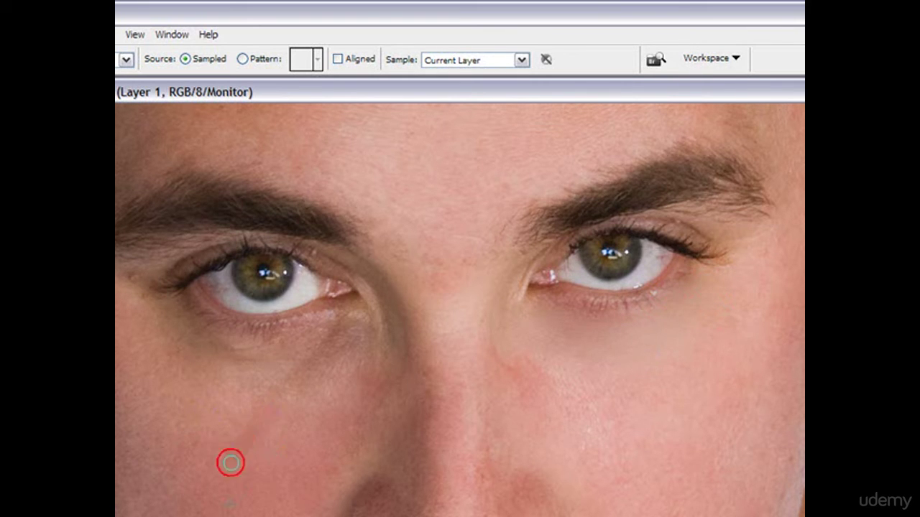
- Heal the lower edge of the bag beneath the image-left eye using sampled cheek skin
left_click(294, 449, "alt")
left_click_drag(300, 397, 295, 376)
left_click(244, 379, "alt")
mouse_move(548, 381)
left_mouse_down()
mouse_move(589, 405)
mouse_move(600, 388)
left_mouse_up()
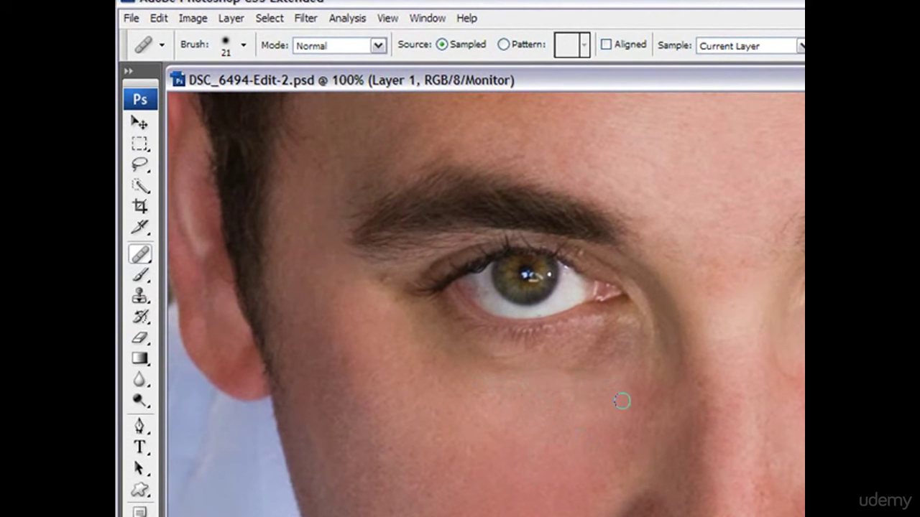
- Even out the upper image-left cheek beside the nose with repeated samples and healing strokes
left_click(649, 364, "alt")
mouse_move(606, 410)
left_mouse_down()
mouse_move(602, 451)
mouse_move(621, 449)
mouse_move(638, 427)
mouse_move(614, 472)
left_mouse_up()
left_click(600, 417, "alt")
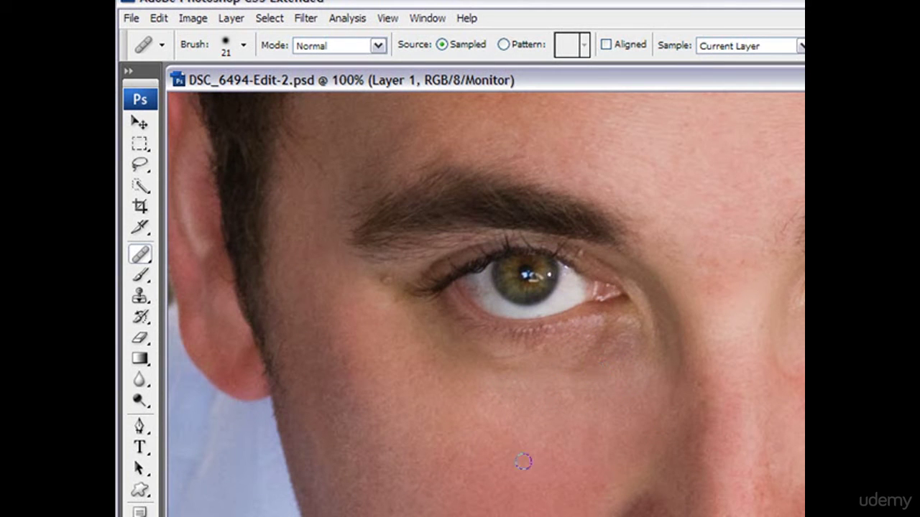
left_click(556, 429, "alt")
mouse_move(590, 451)
left_mouse_down()
mouse_move(585, 433)
mouse_move(612, 421)
left_mouse_up()
left_click(596, 417, "alt")
left_click_drag(567, 398, 578, 422)
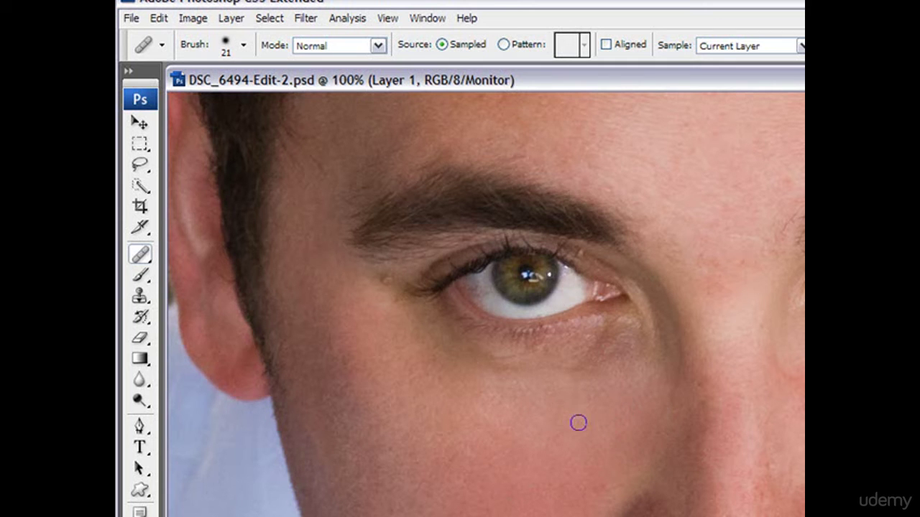
- Heal the crease directly beneath the image-left eye and resample smooth skin from the cheek below
left_click(554, 388, "alt")
mouse_move(591, 353)
left_mouse_down()
mouse_move(513, 382)
mouse_move(500, 376)
mouse_move(534, 376)
mouse_move(497, 371)
mouse_move(543, 364)
left_mouse_up()
left_click(541, 415, "alt")
left_click(496, 369, "alt")
left_click(447, 360, "alt")
left_click(484, 388, "alt")
- Remove the lines beneath the outer side of the image-left eye and the spot near its outer corner
mouse_move(457, 360)
left_mouse_down()
mouse_move(503, 367)
mouse_move(424, 333)
left_mouse_up()
left_click(400, 304, "alt")
left_click(446, 360)
left_click_drag(439, 339, 475, 353)
left_click(367, 306, "alt")
left_click(385, 277)
- Heal the remaining bag beneath the inner corner of the image-left eye, up toward the nose bridge
left_click(549, 396, "alt")
mouse_move(604, 376)
left_mouse_down()
mouse_move(564, 372)
mouse_move(599, 340)
left_mouse_up()
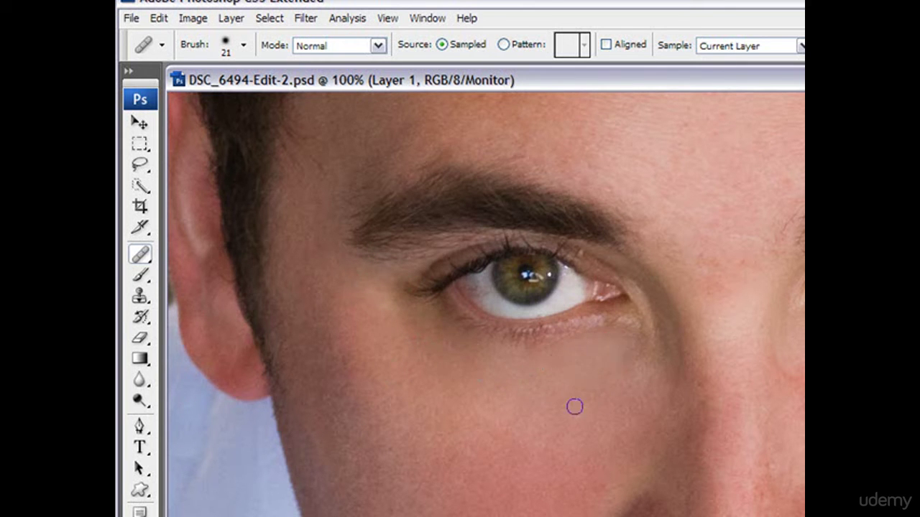
mouse_move(636, 372)
left_mouse_down()
mouse_move(626, 376)
mouse_move(655, 360)
left_mouse_up()
left_click_drag(630, 328, 649, 294)
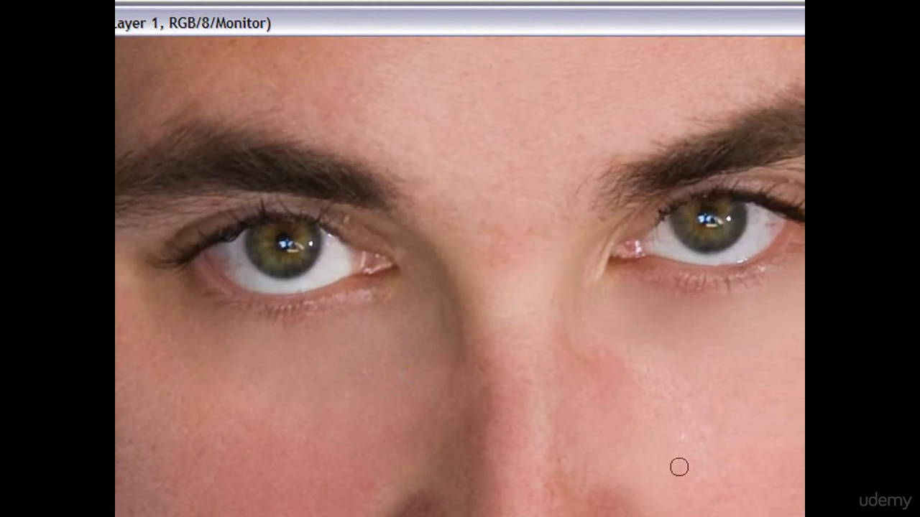
- Heal the reddish crease between the nose and the image-right cheek with skin sampled from that cheek
scroll(679, 467, "up", 1)
left_click(690, 429, "alt")
mouse_move(631, 398)
left_mouse_down()
mouse_move(604, 398)
mouse_move(604, 414)
mouse_move(579, 379)
mouse_move(597, 398)
mouse_move(612, 387)
mouse_move(651, 400)
mouse_move(586, 373)
left_mouse_up()
left_click(585, 359, "alt")
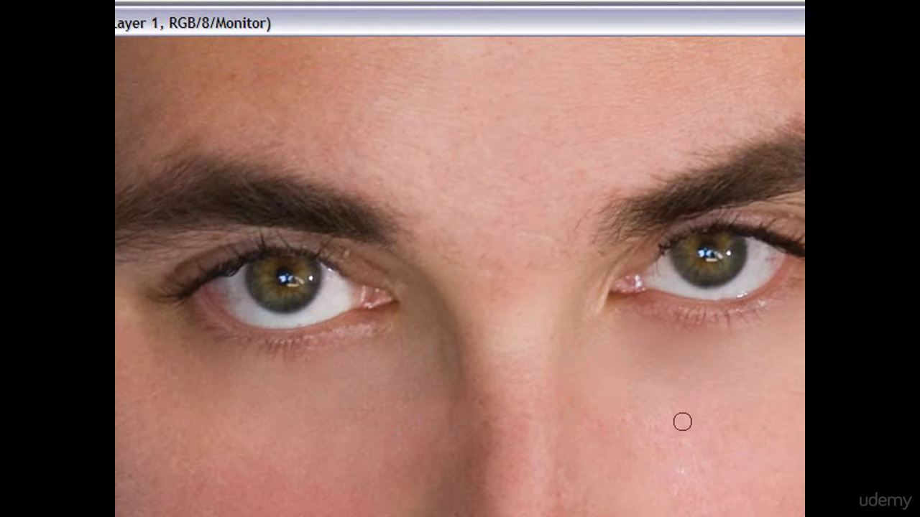
- Reduce the opacity of the retouched Layer 1 to 51% to bring back some natural skin detail
scroll(751, 423, "down", 2)
scroll(749, 421, "up", 4)
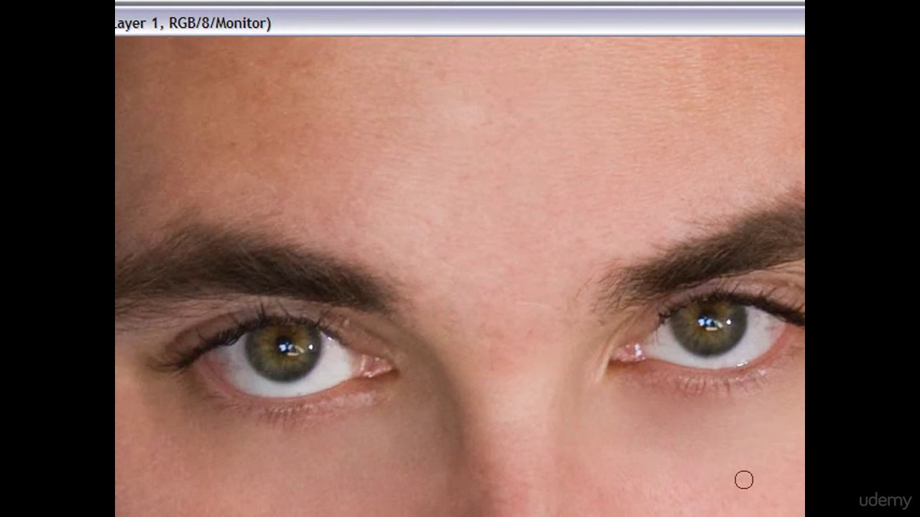
scroll(743, 479, "up", 4)
scroll(743, 480, "up", 2)
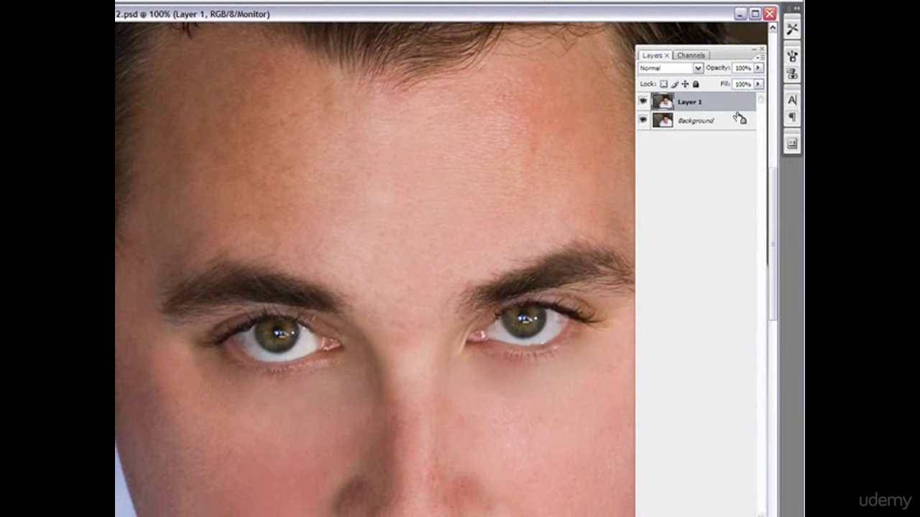
left_click(759, 68)
left_click_drag(759, 84, 755, 84)
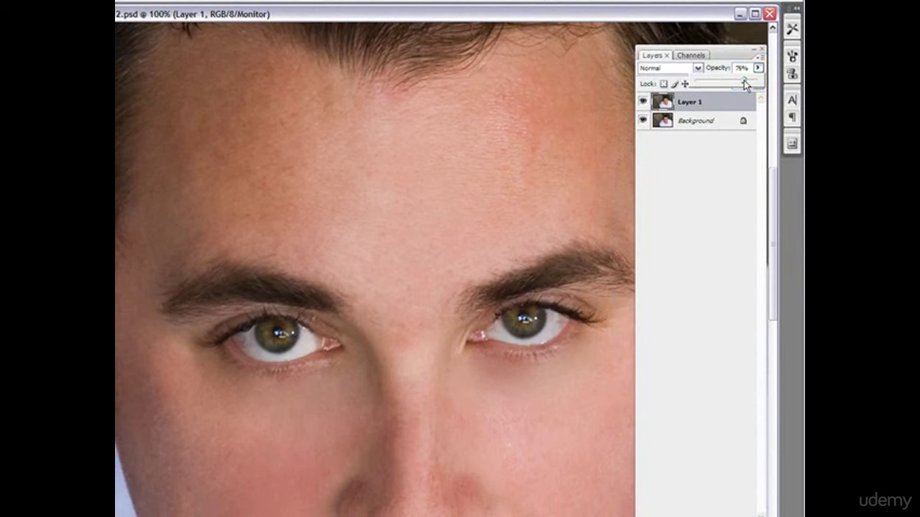
mouse_move(740, 84)
left_mouse_down()
mouse_move(701, 87)
mouse_move(725, 90)
left_mouse_up()
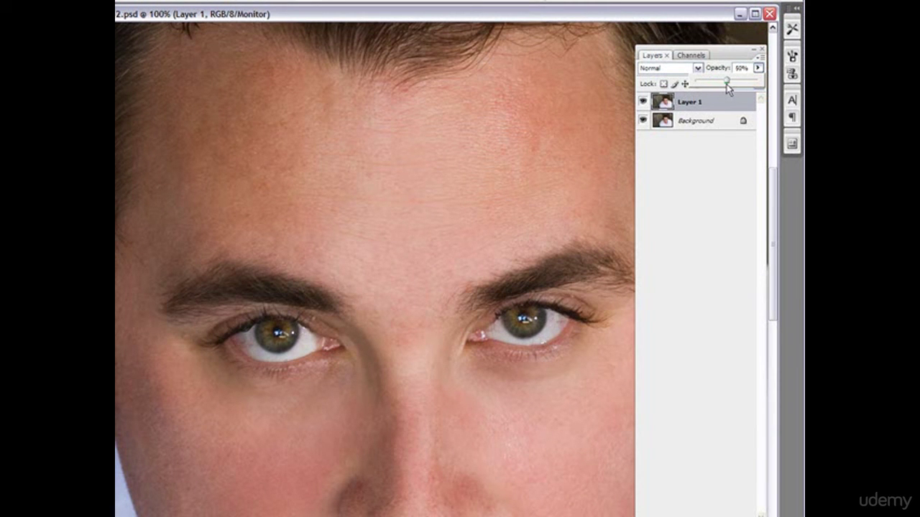
- Compare the face before and after retouching by hiding and showing Layer 1
left_click(643, 102)
left_click(643, 103)
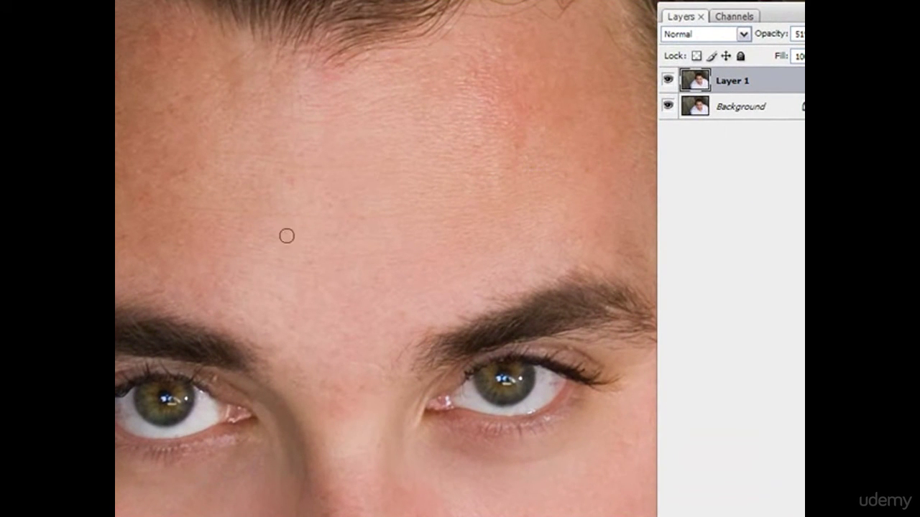
left_click(668, 81)
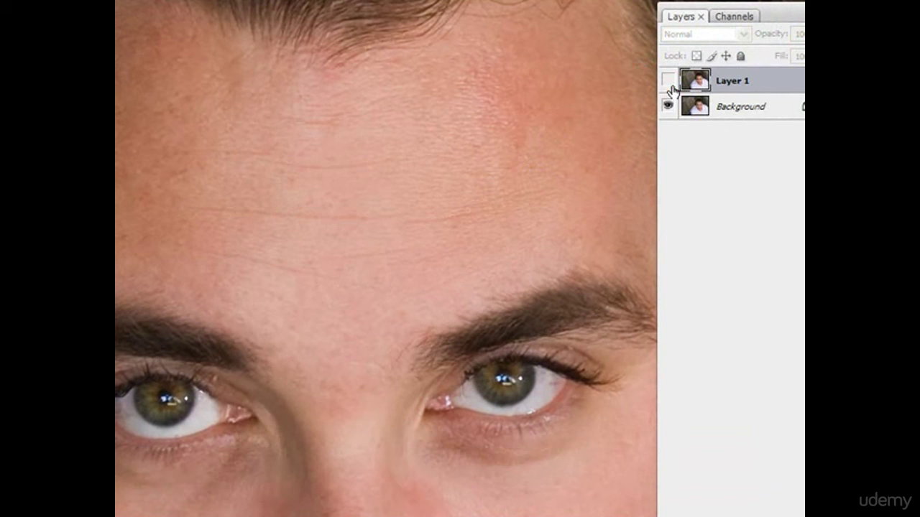
left_click(669, 81)
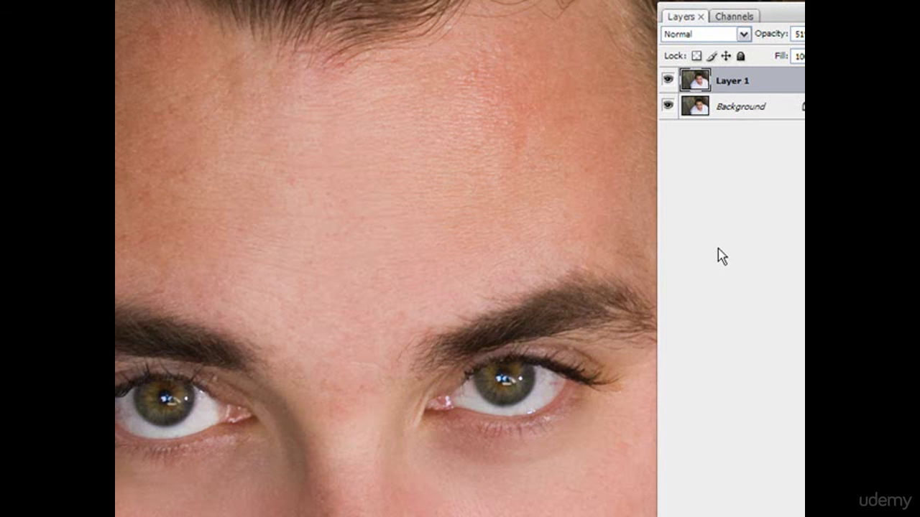
scroll(718, 249, "down", 10)
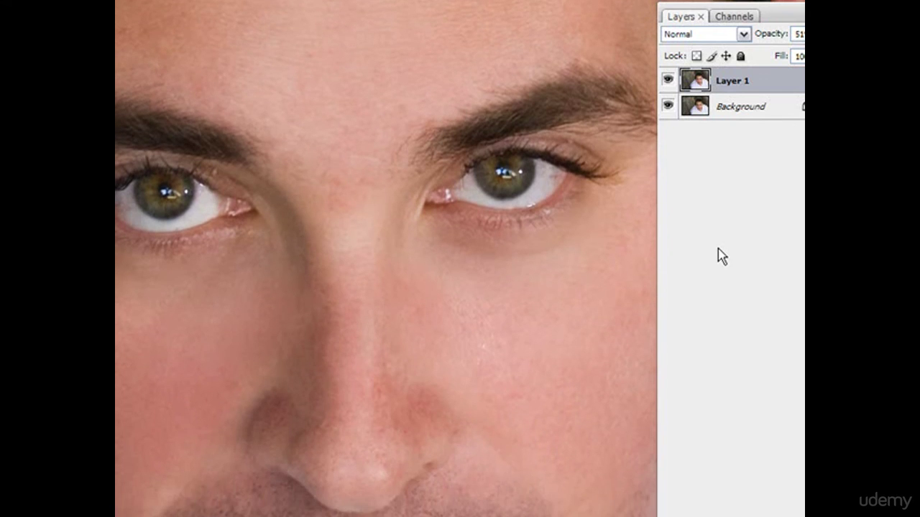